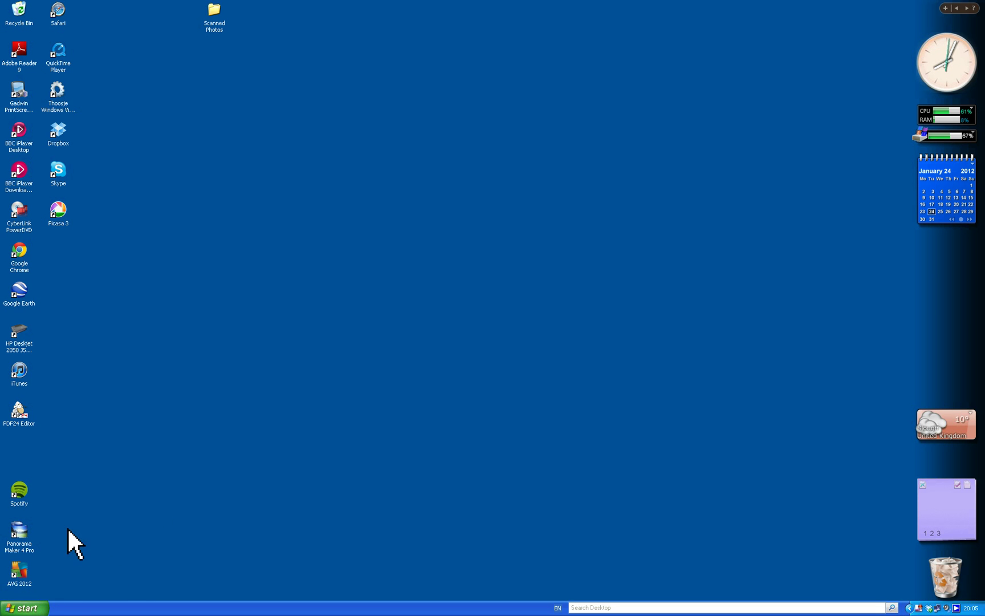
- Launch Google Chrome from the Windows XP Start menu
{"action": "left_click", "coordinate": [35, 609]}
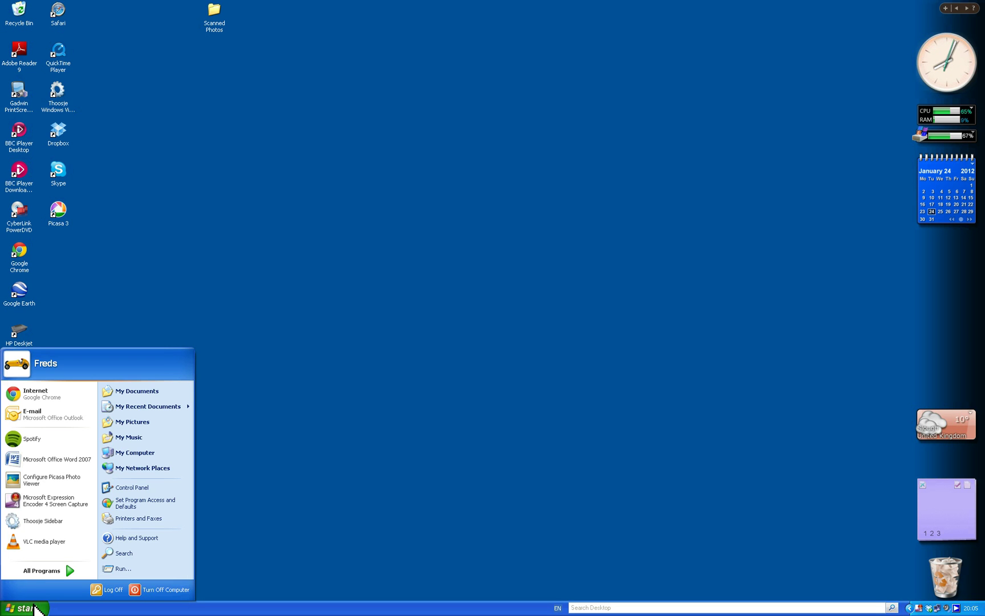
{"action": "left_click", "coordinate": [31, 393]}
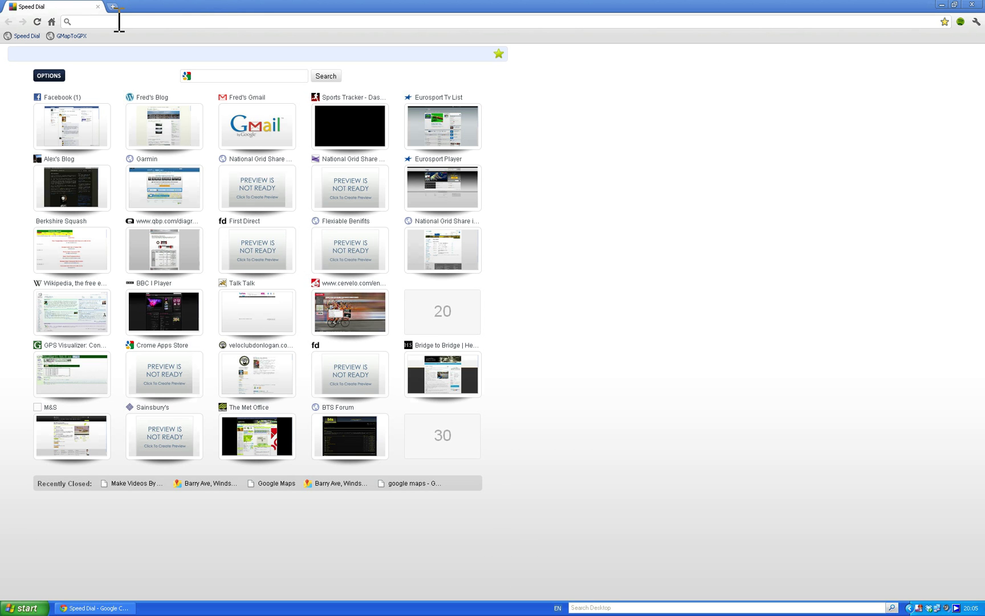
- Search Google for 'google maps' from the Chrome address bar
{"action": "left_click", "coordinate": [119, 22]}
{"action": "type", "text": "g"}
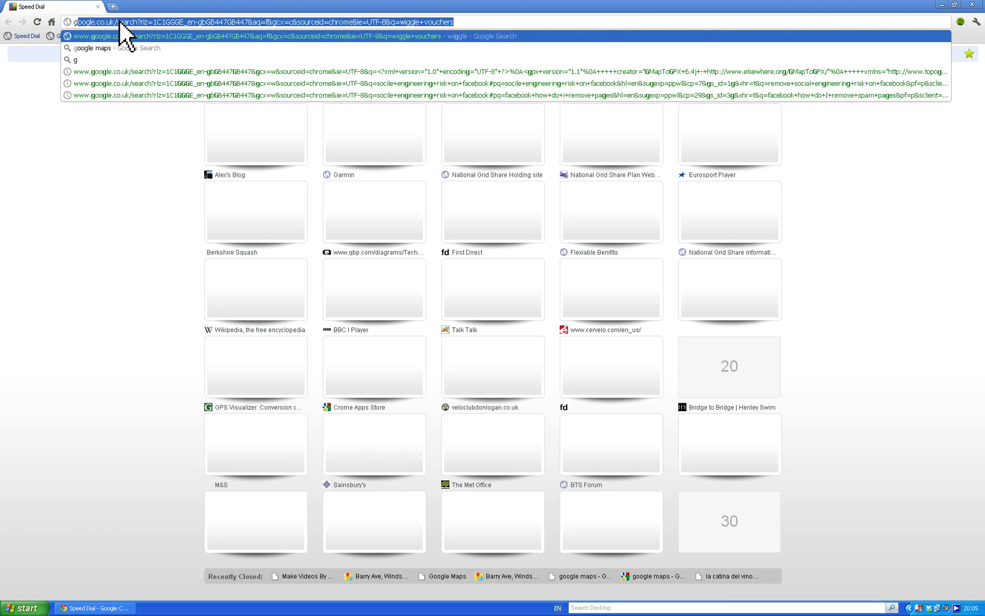
{"action": "type", "text": "oog"}
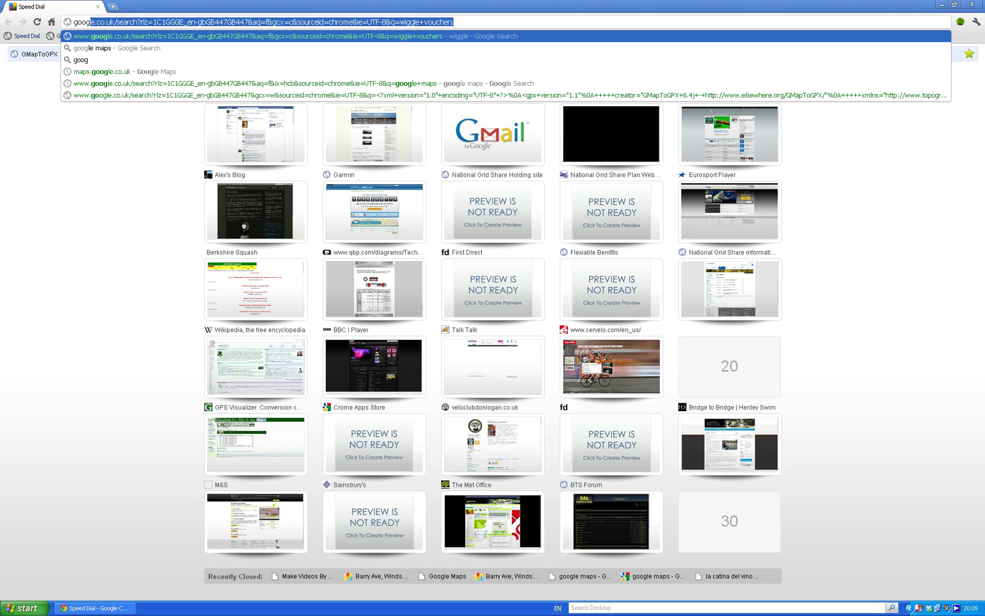
{"action": "type", "text": "le maps"}
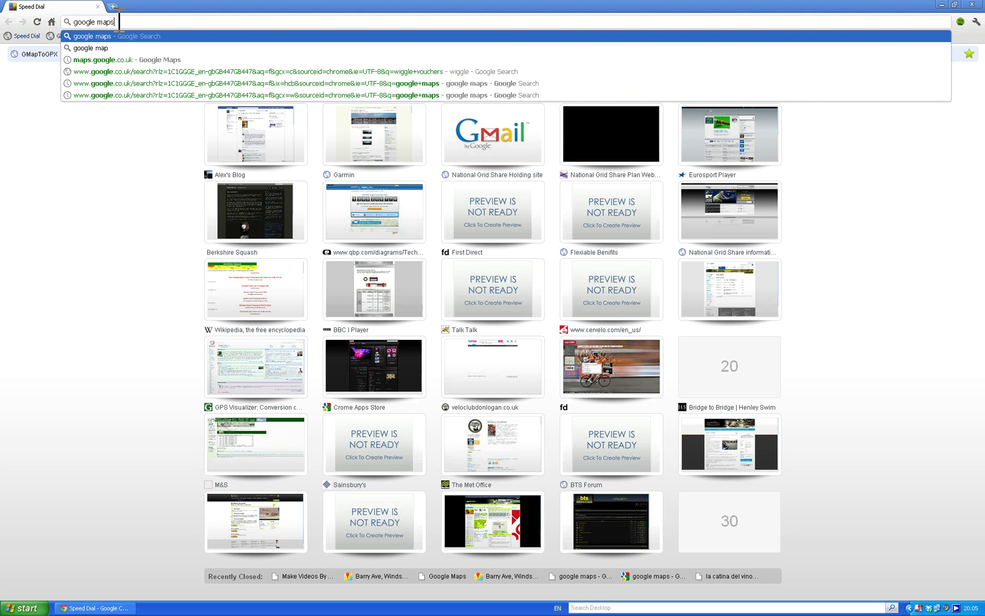
{"action": "key", "text": "Return"}
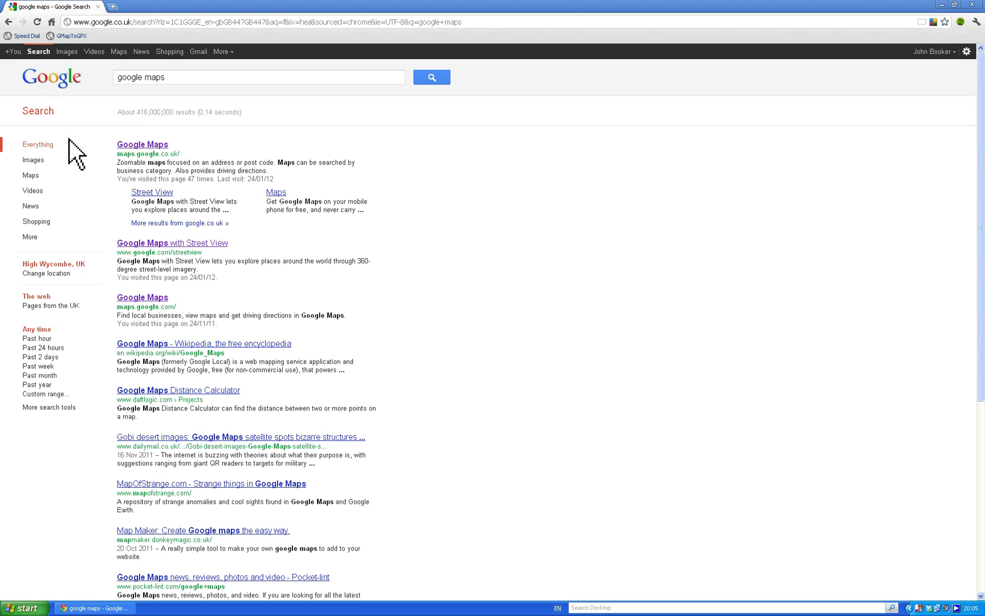
- Open the Google Maps result and bring up the Get directions form
{"action": "left_click", "coordinate": [139, 149]}
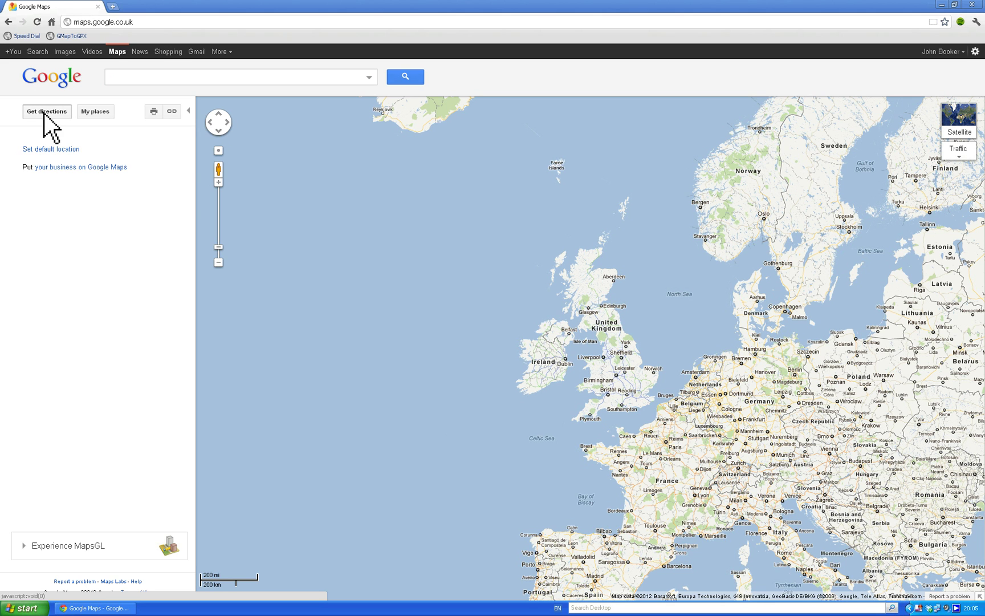
{"action": "left_click", "coordinate": [44, 113]}
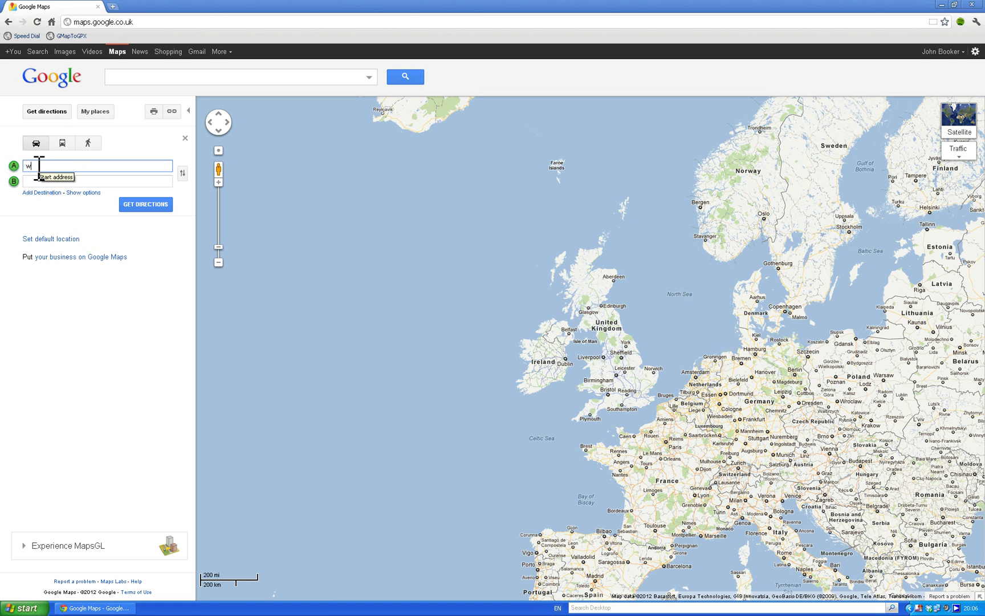
- Set the directions start point to Barry Ave, Windsor, UK
{"action": "type", "text": "e"}
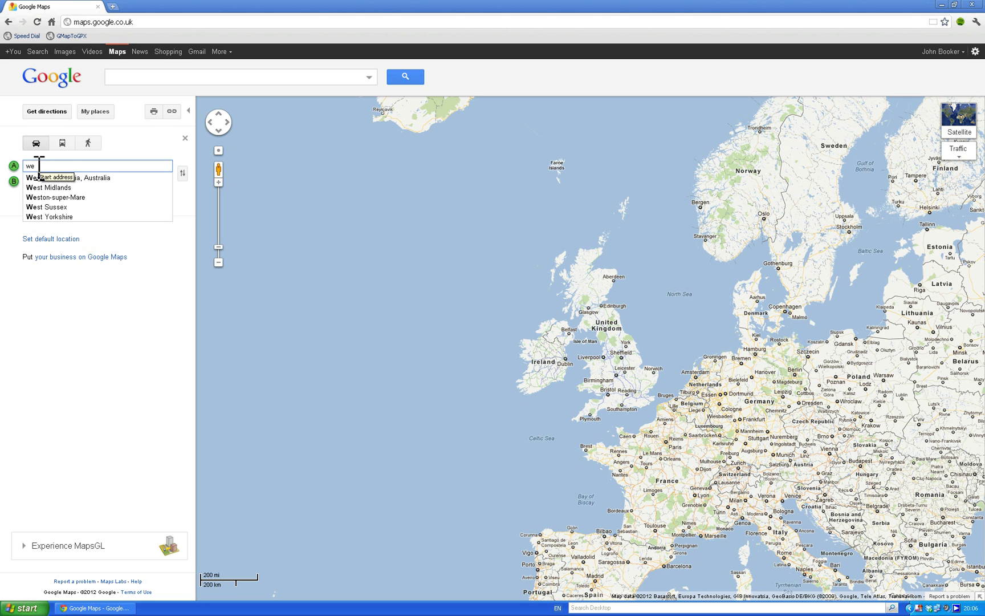
{"action": "type", "text": "ll"}
{"action": "key", "text": "BackSpace"}
{"action": "key", "text": "BackSpace"}
{"action": "key", "text": "BackSpace"}
{"action": "key", "text": "BackSpace"}
{"action": "type", "text": "barr"}
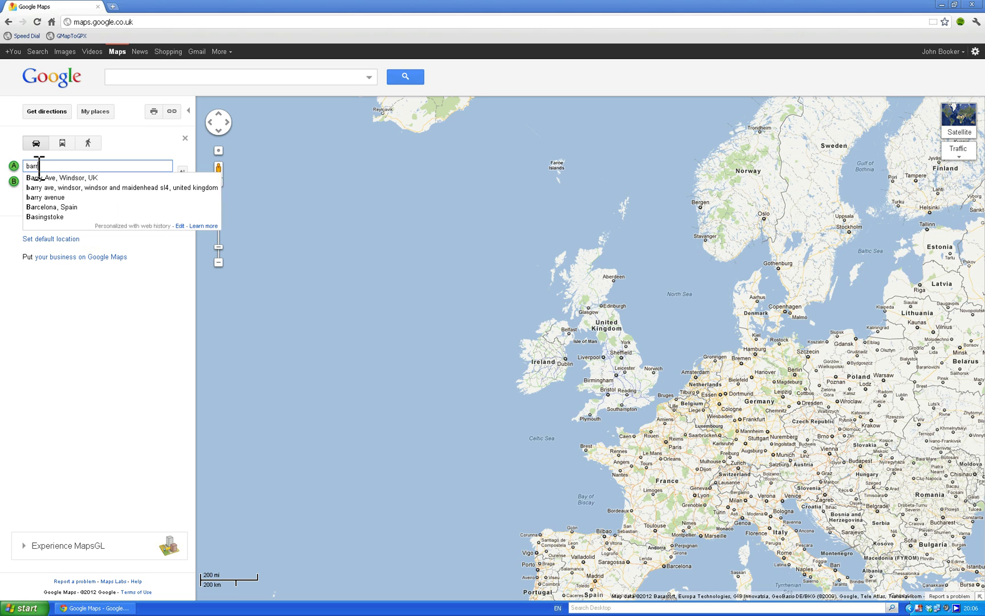
{"action": "type", "text": "y ave"}
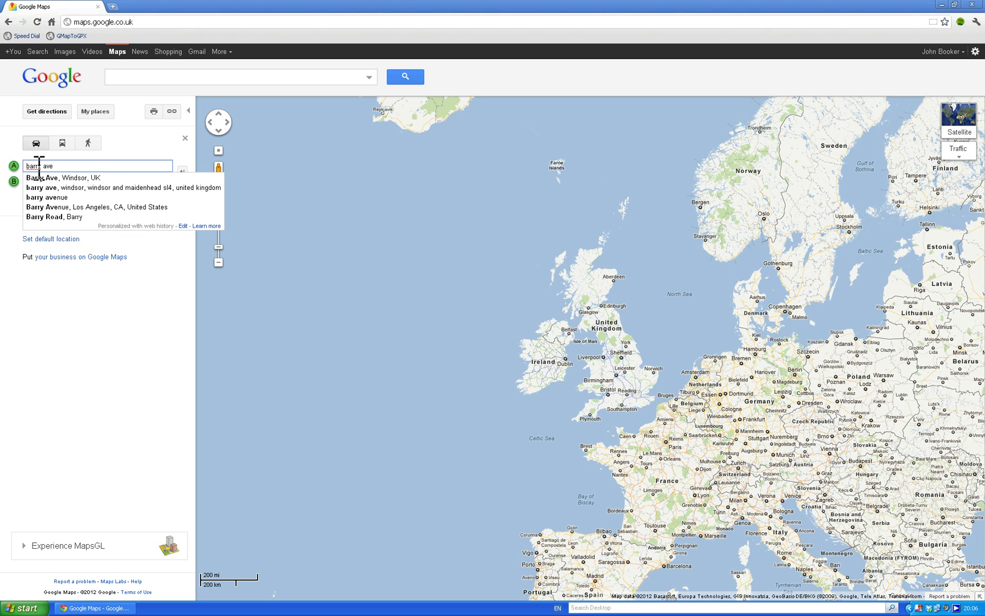
{"action": "left_click", "coordinate": [40, 179]}
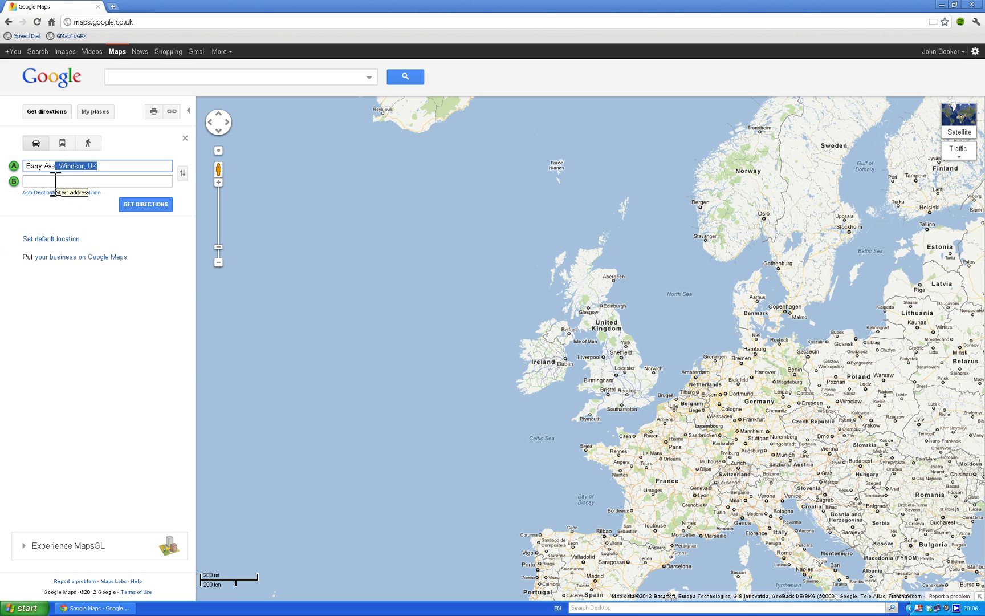
- Set the destination to Holyport, UK
{"action": "left_click", "coordinate": [57, 181]}
{"action": "type", "text": "holyport"}
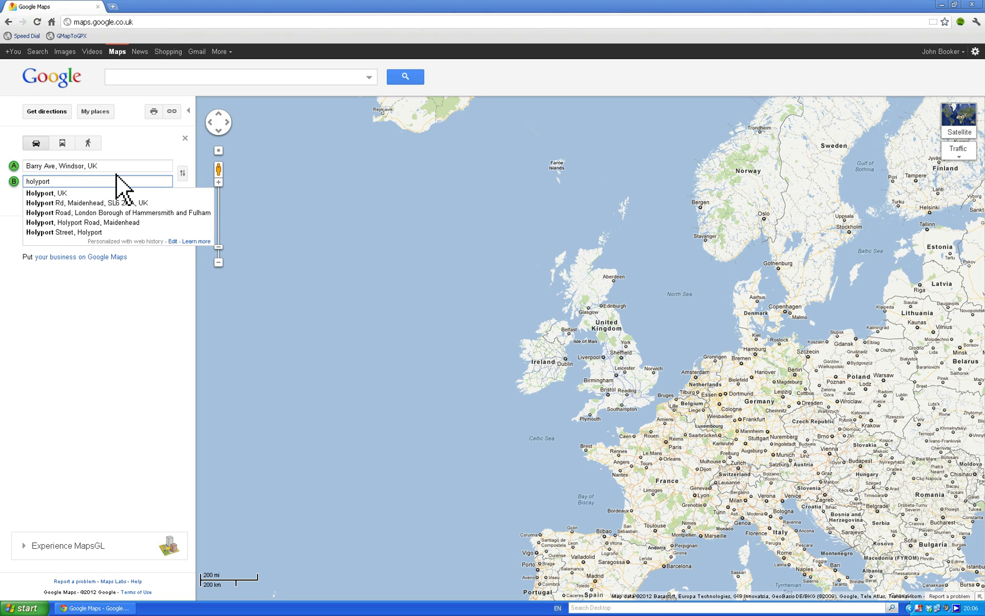
{"action": "left_click", "coordinate": [49, 193]}
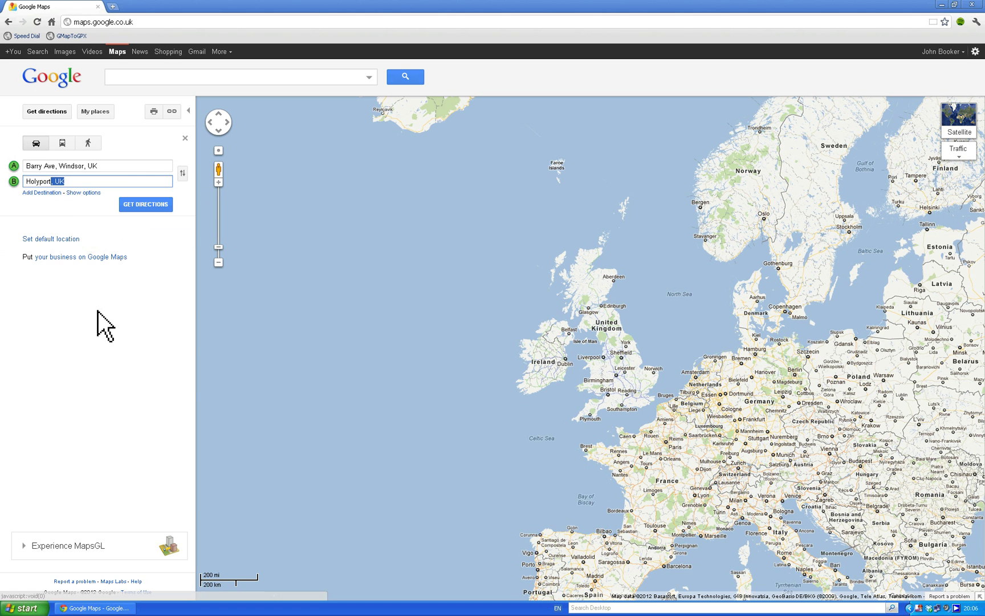
- Calculate the driving route to Holyport: Windsor Rd/A308, 5.4 mi, 14 mins, with alternatives
{"action": "left_click", "coordinate": [140, 205]}
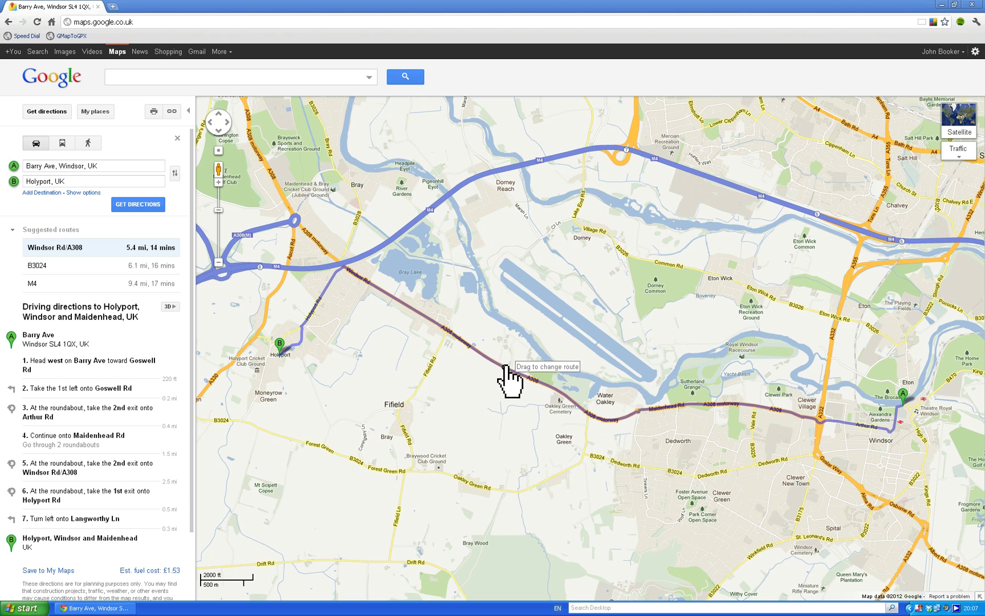
- Drag the route through Oakley Green, then back onto Windsor Rd/A308
{"action": "left_click_drag", "start_coordinate": [506, 370], "coordinate": [484, 490]}
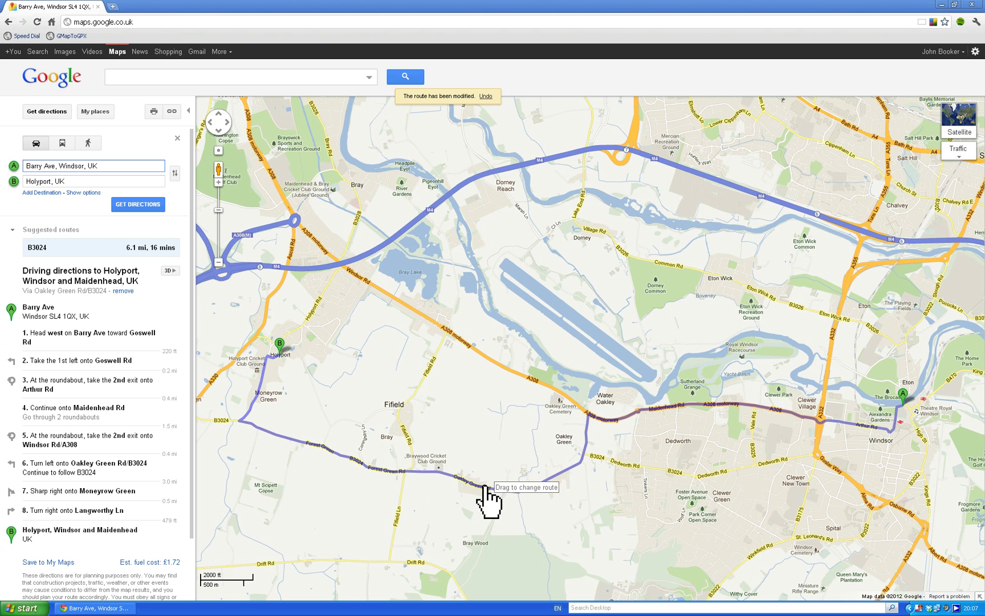
{"action": "left_click_drag", "start_coordinate": [484, 488], "coordinate": [416, 314]}
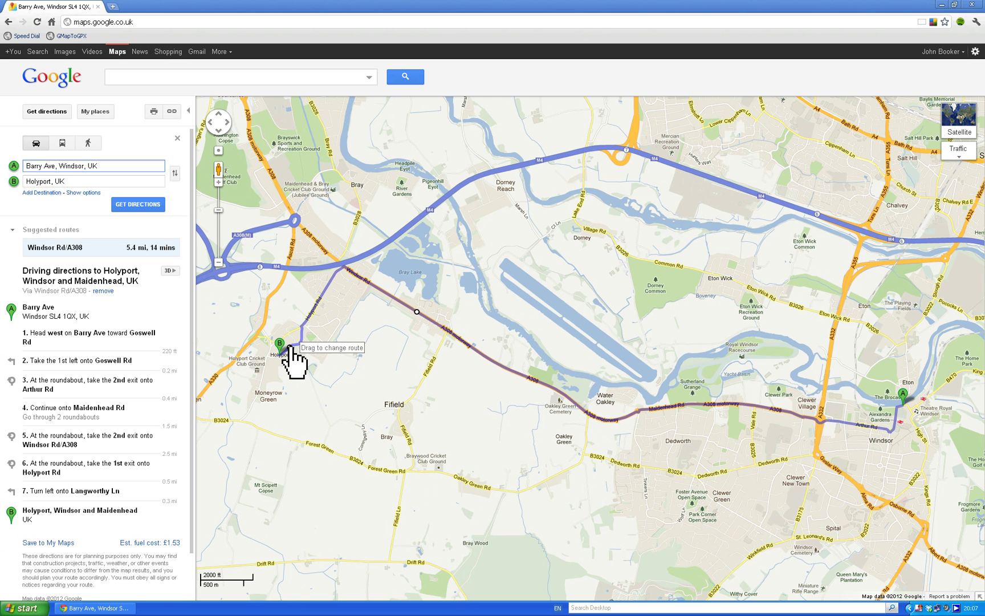
- Route via Moneyrow Green and move destination B to Barry Ave, an 11.4 mi loop
{"action": "mouse_move", "coordinate": [291, 349]}
{"action": "left_mouse_down"}
{"action": "mouse_move", "coordinate": [285, 378]}
{"action": "mouse_move", "coordinate": [251, 420]}
{"action": "left_mouse_up"}
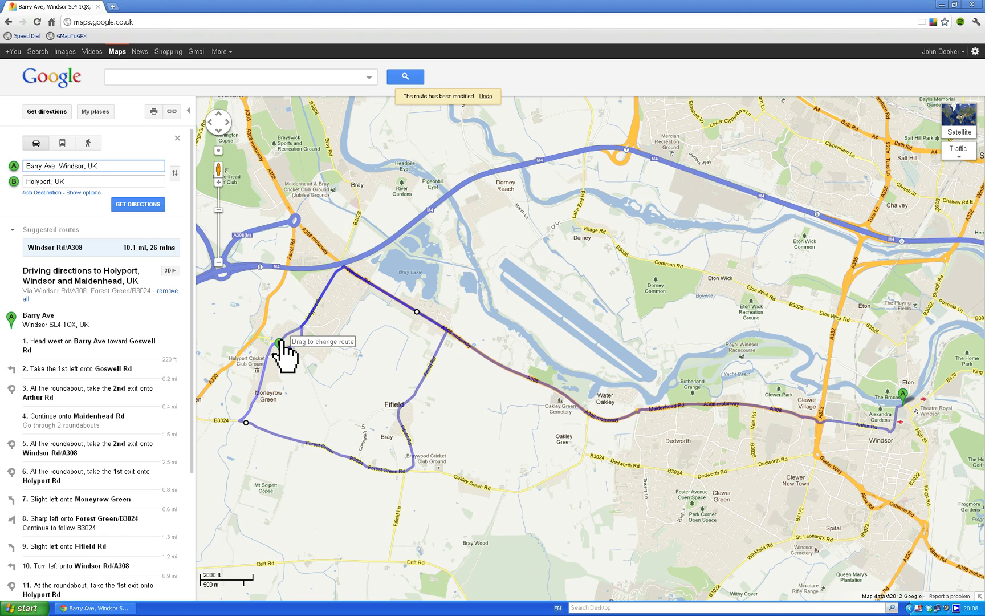
{"action": "mouse_move", "coordinate": [279, 343]}
{"action": "left_mouse_down"}
{"action": "mouse_move", "coordinate": [306, 367]}
{"action": "mouse_move", "coordinate": [553, 471]}
{"action": "left_mouse_up"}
{"action": "mouse_move", "coordinate": [594, 472]}
{"action": "left_mouse_down"}
{"action": "mouse_move", "coordinate": [770, 484]}
{"action": "mouse_move", "coordinate": [815, 462]}
{"action": "mouse_move", "coordinate": [838, 431]}
{"action": "mouse_move", "coordinate": [868, 425]}
{"action": "mouse_move", "coordinate": [776, 402]}
{"action": "mouse_move", "coordinate": [913, 419]}
{"action": "mouse_move", "coordinate": [905, 402]}
{"action": "left_mouse_up"}
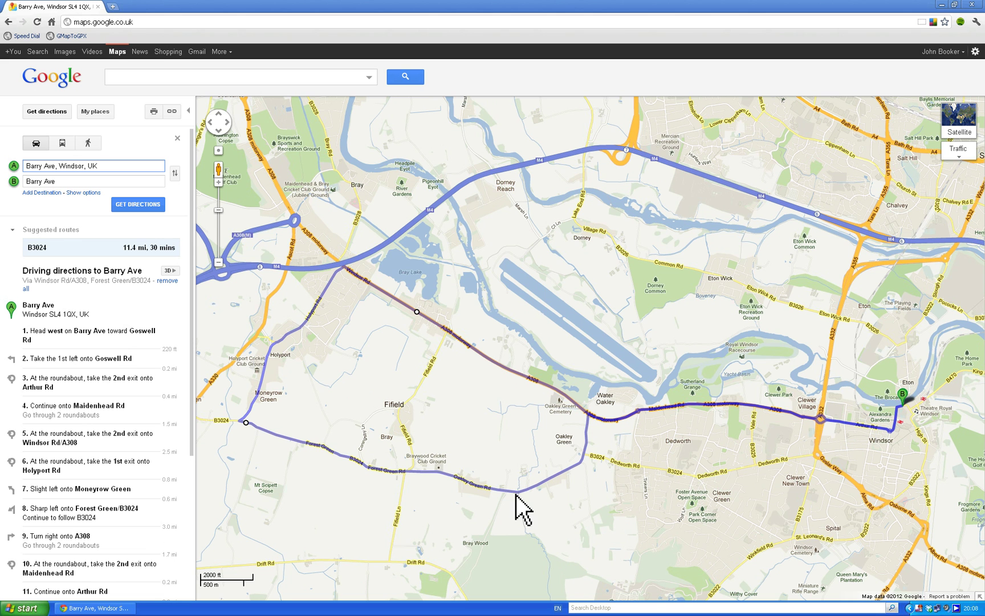
- Reroute the loop along Drift Rd (13.7 mi, 37 mins) and view Windsor Forest
{"action": "left_click_drag", "start_coordinate": [494, 489], "coordinate": [441, 568]}
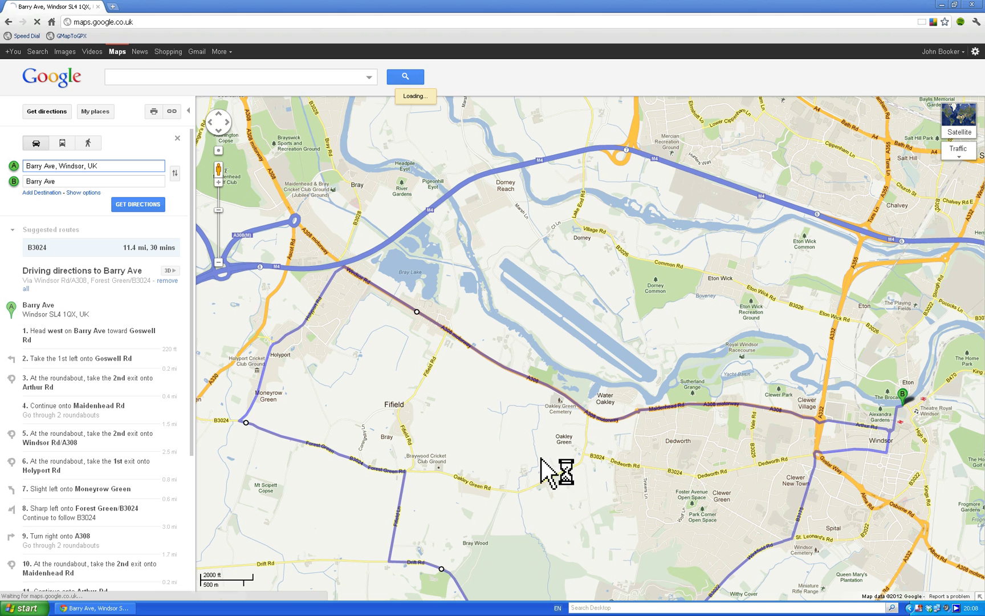
{"action": "left_click_drag", "start_coordinate": [543, 459], "coordinate": [543, 300]}
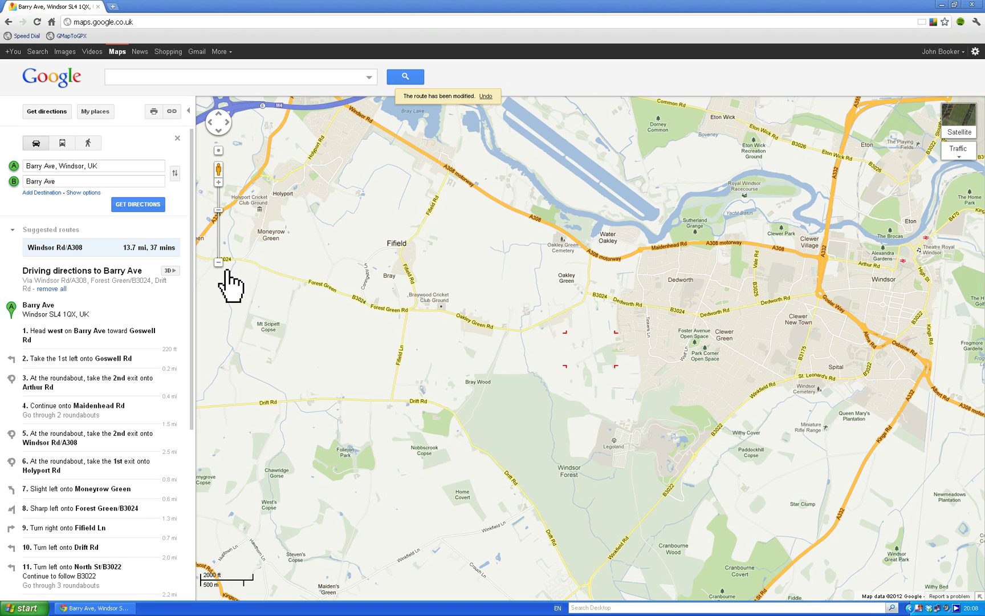
{"action": "scroll", "coordinate": [567, 356], "scroll_direction": "down", "scroll_amount": 1}
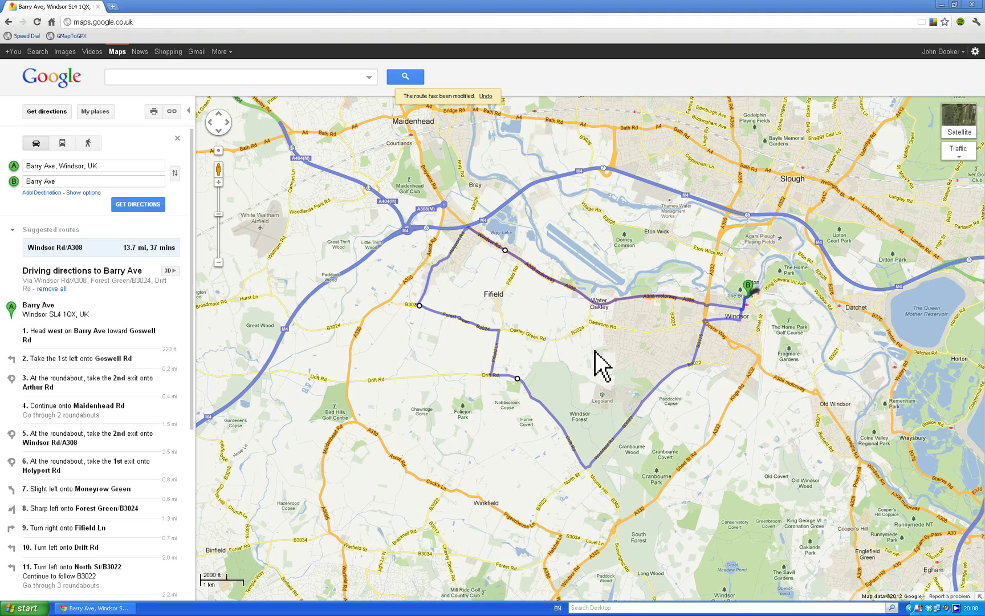
{"action": "scroll", "coordinate": [595, 352], "scroll_direction": "down", "scroll_amount": 1}
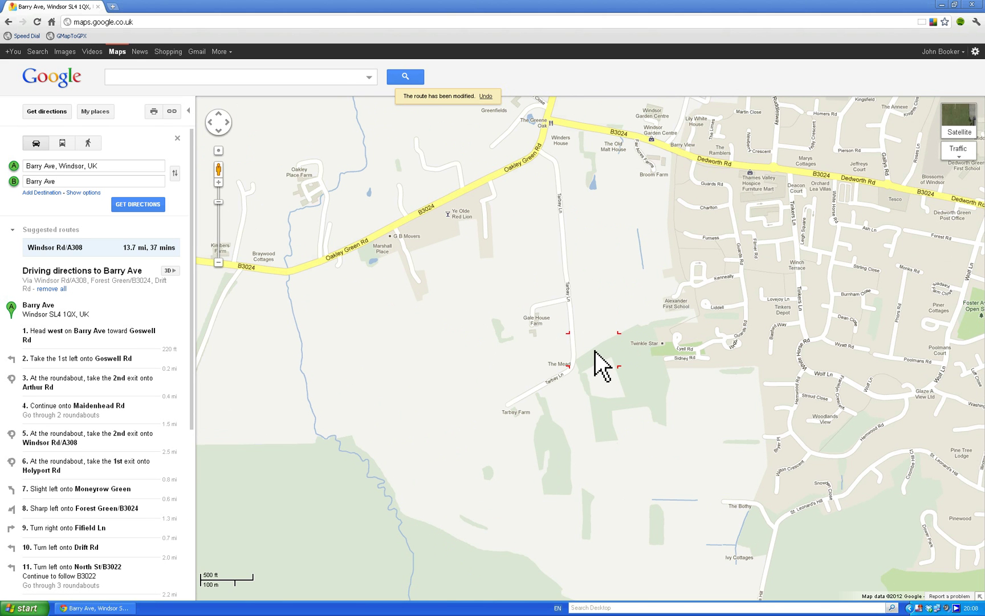
{"action": "scroll", "coordinate": [595, 351], "scroll_direction": "down", "scroll_amount": 1}
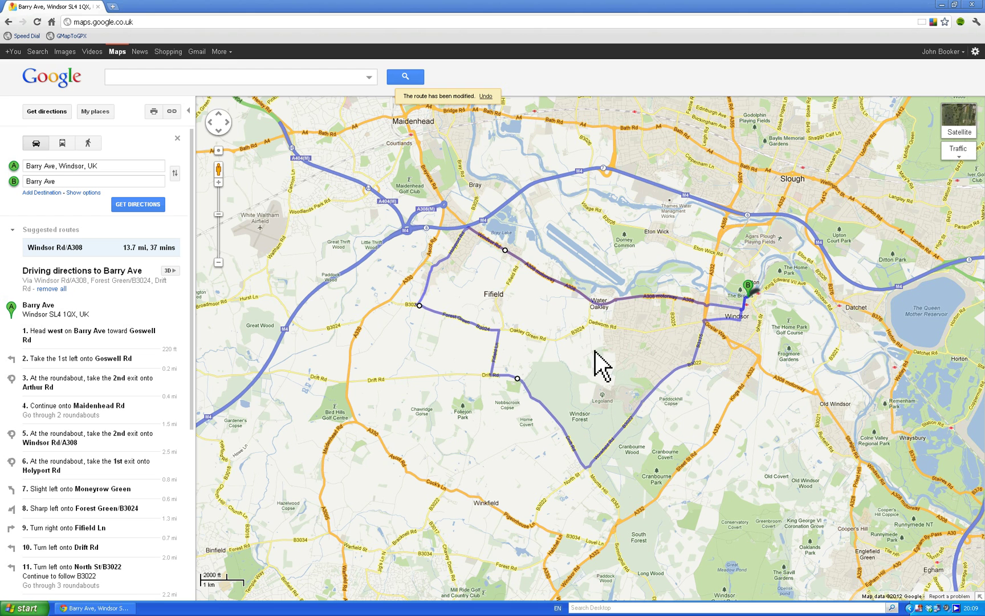
{"action": "left_click", "coordinate": [694, 301]}
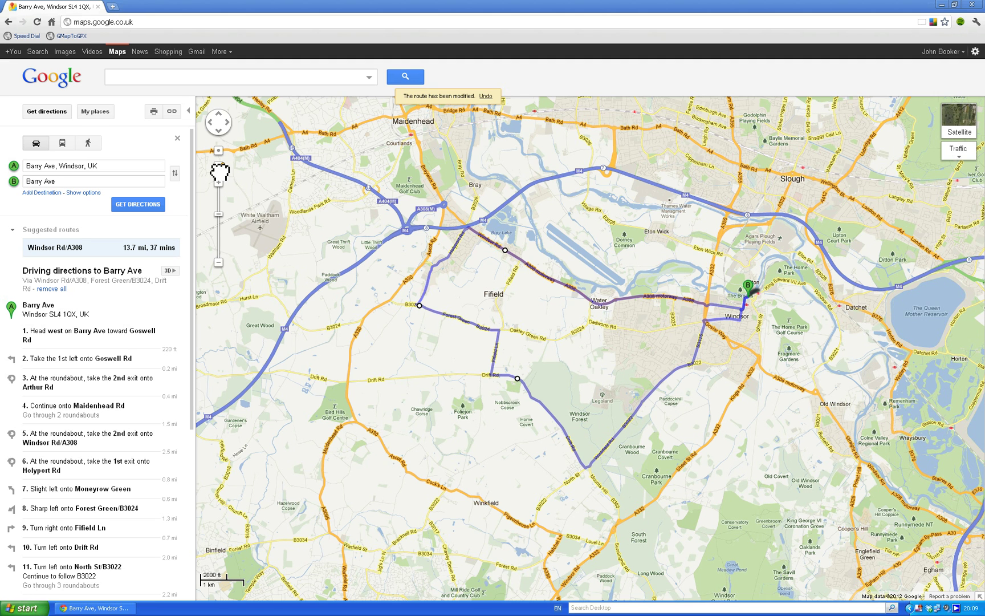
- Drop the Pegman on Windsor's riverside road by the French Brothers boat trips
{"action": "left_click_drag", "start_coordinate": [222, 171], "coordinate": [651, 295]}
{"action": "left_click_drag", "start_coordinate": [733, 345], "coordinate": [743, 280]}
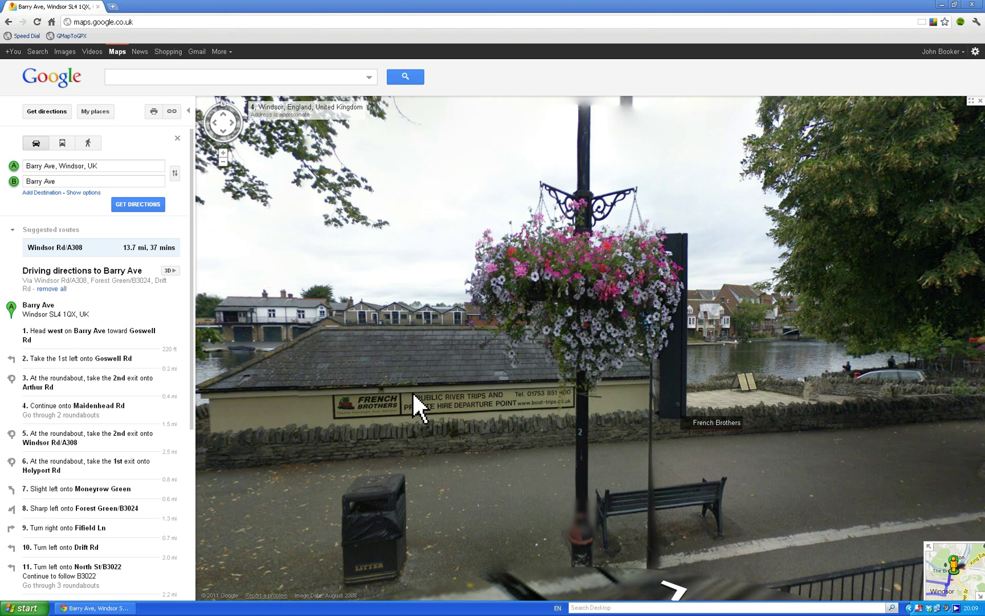
- Look along riverside Barry Ave toward the pub in Street View, then return to the map
{"action": "left_click", "coordinate": [636, 276]}
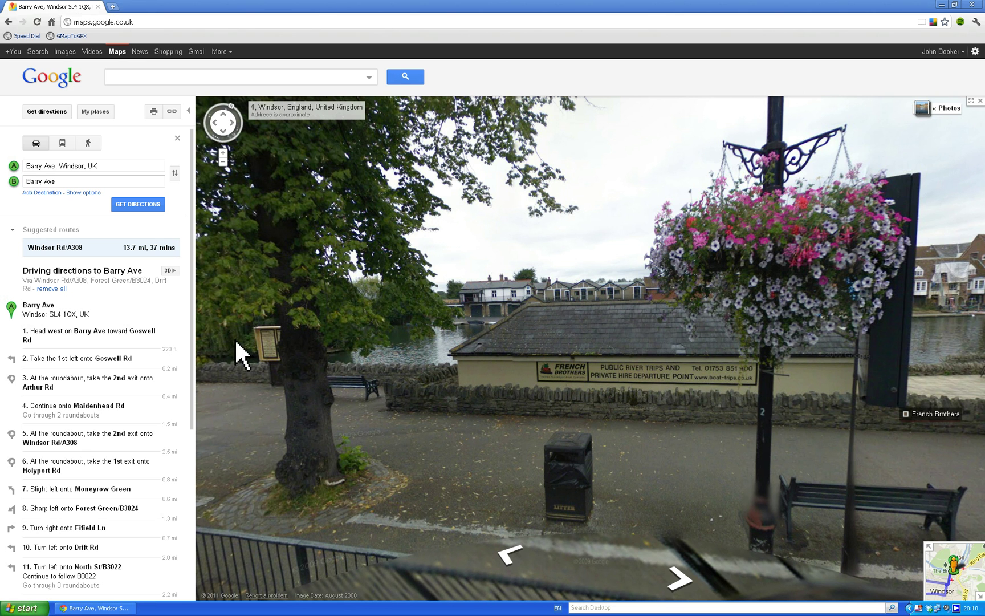
{"action": "left_click_drag", "start_coordinate": [536, 316], "coordinate": [928, 341]}
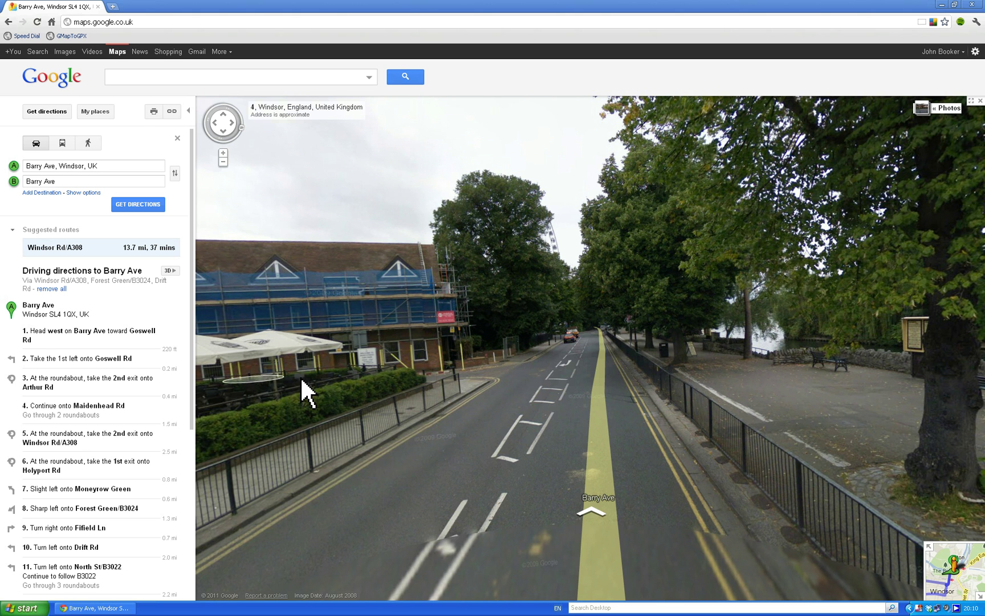
{"action": "left_click", "coordinate": [509, 361]}
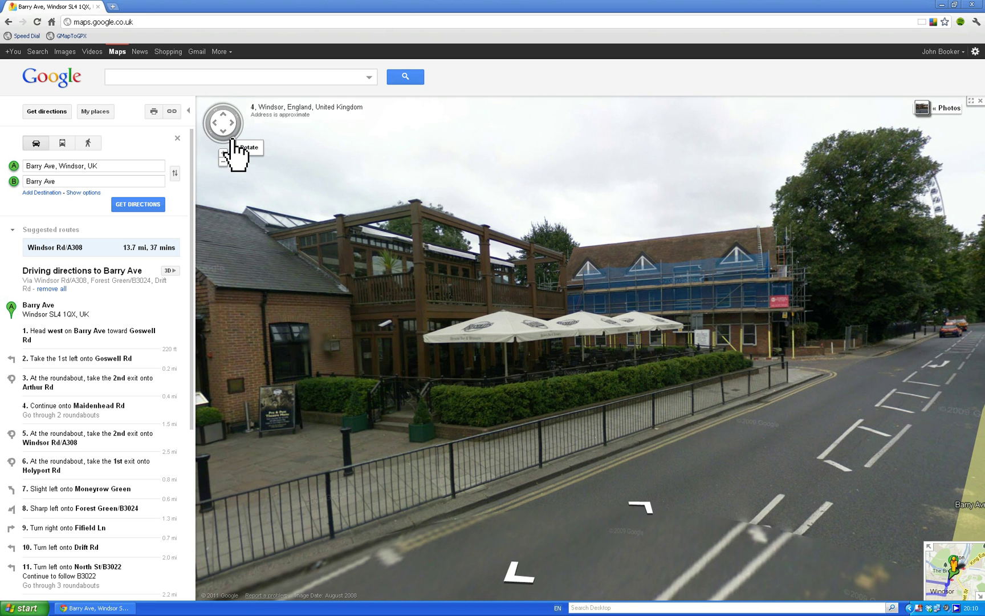
{"action": "left_click_drag", "start_coordinate": [240, 126], "coordinate": [212, 125]}
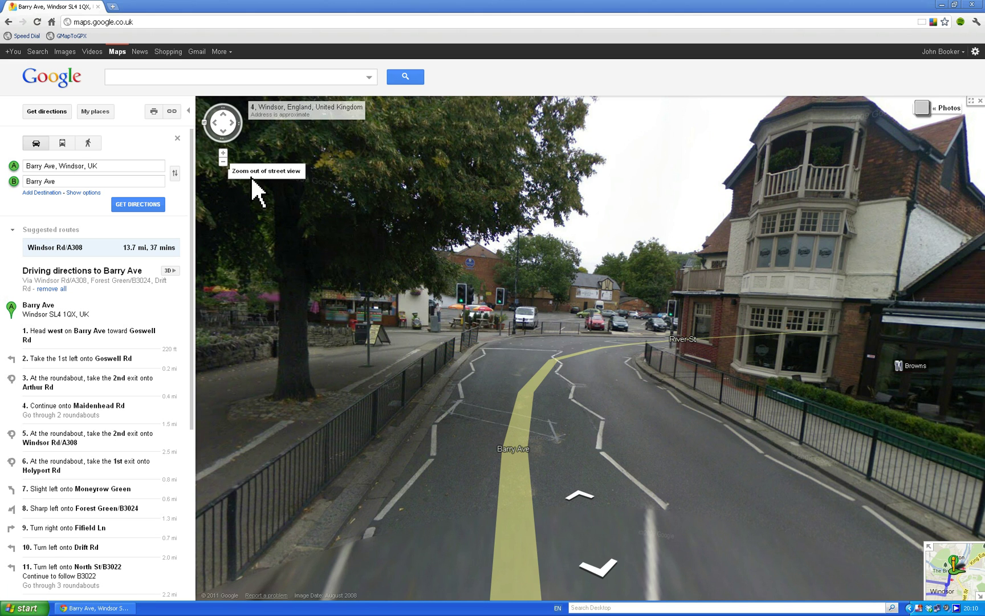
{"action": "left_click", "coordinate": [223, 162]}
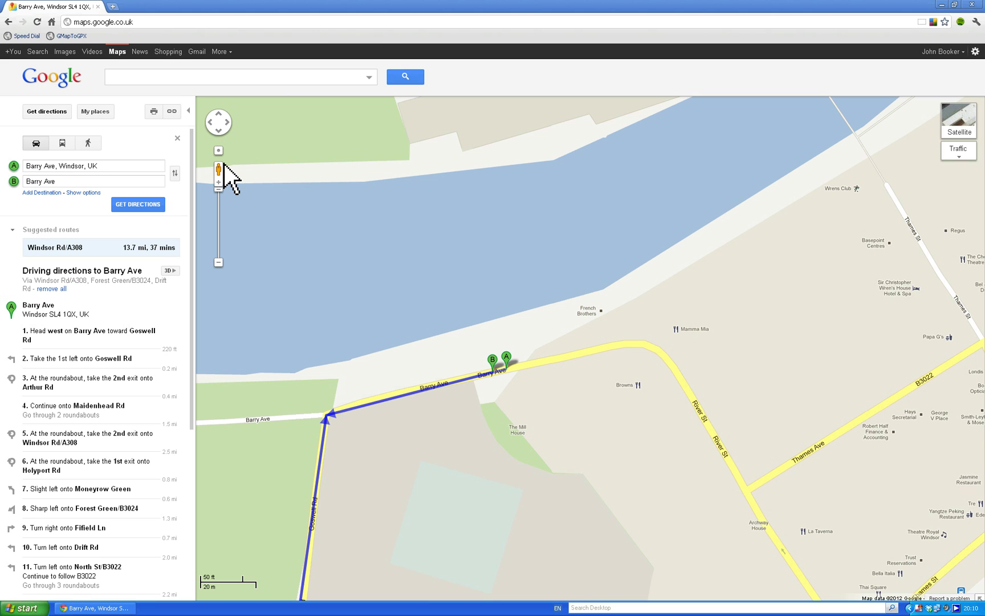
- Zoom out and shift the start marker west along Barry Ave for a 13.8 mi, 38 min loop
{"action": "left_click", "coordinate": [219, 262]}
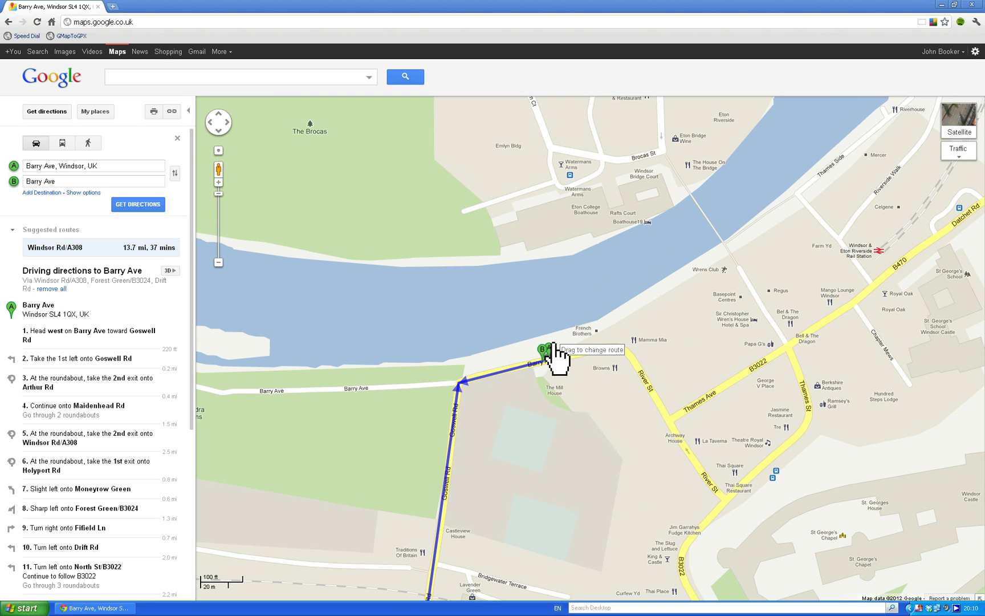
{"action": "mouse_move", "coordinate": [551, 348]}
{"action": "left_mouse_down"}
{"action": "mouse_move", "coordinate": [332, 347]}
{"action": "mouse_move", "coordinate": [244, 385]}
{"action": "mouse_move", "coordinate": [220, 381]}
{"action": "mouse_move", "coordinate": [219, 391]}
{"action": "left_mouse_up"}
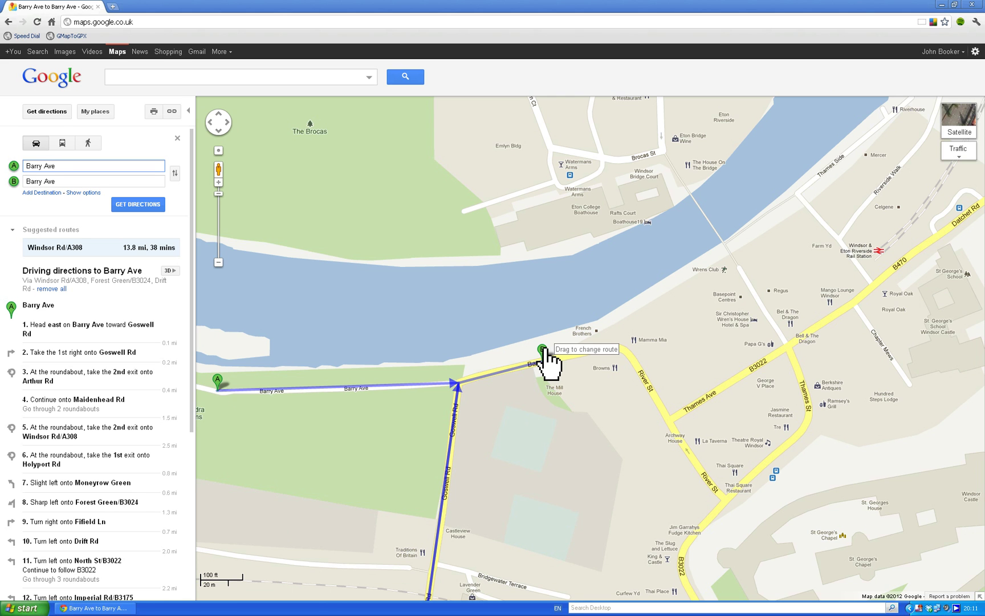
- Place the destination on Brocas St across the river and show walking directions (12.6 mi, 4 h 8 min)
{"action": "left_click_drag", "start_coordinate": [545, 350], "coordinate": [650, 145]}
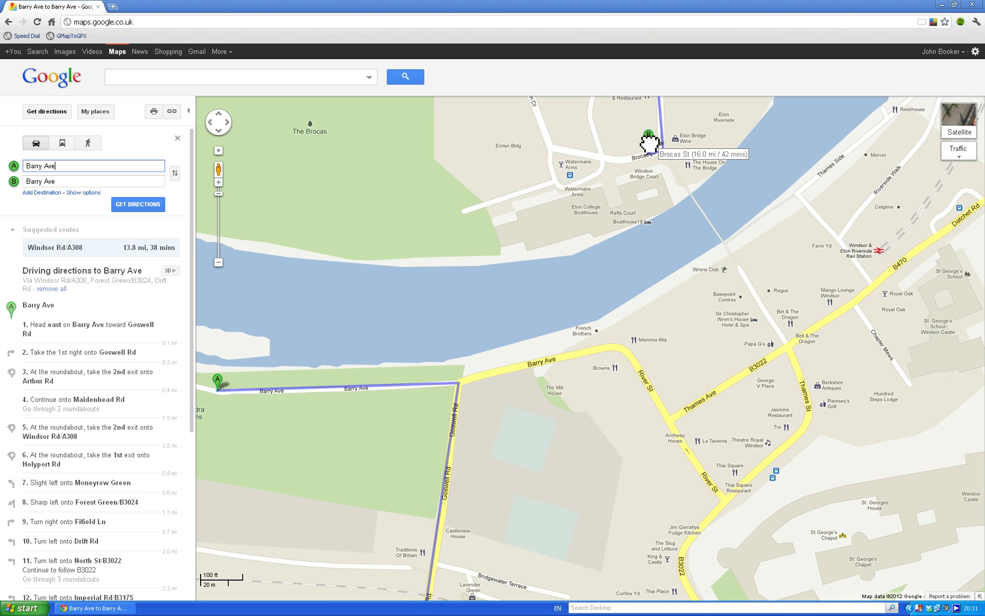
{"action": "left_click_drag", "start_coordinate": [649, 143], "coordinate": [650, 149]}
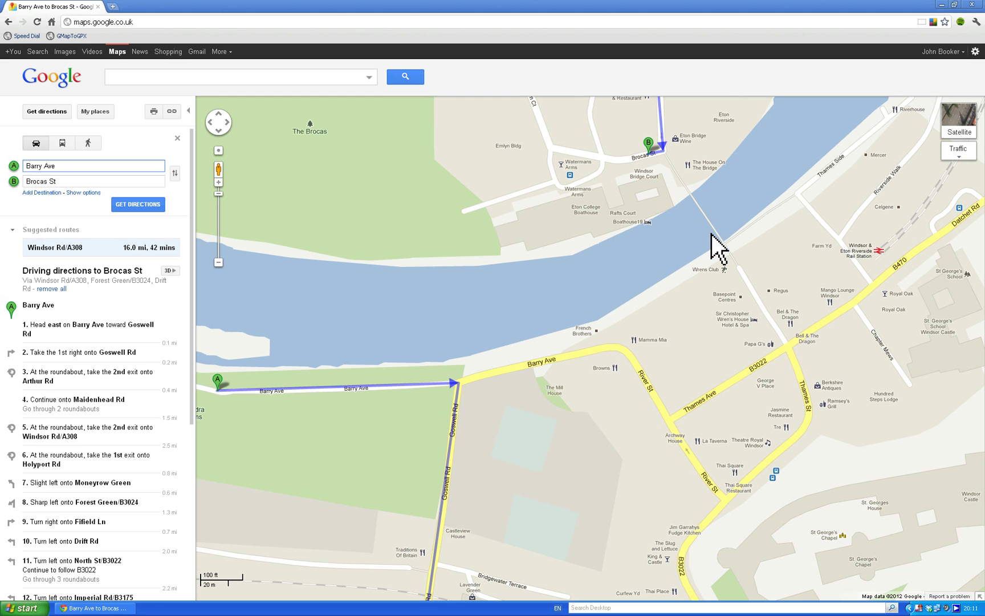
{"action": "left_click", "coordinate": [88, 143]}
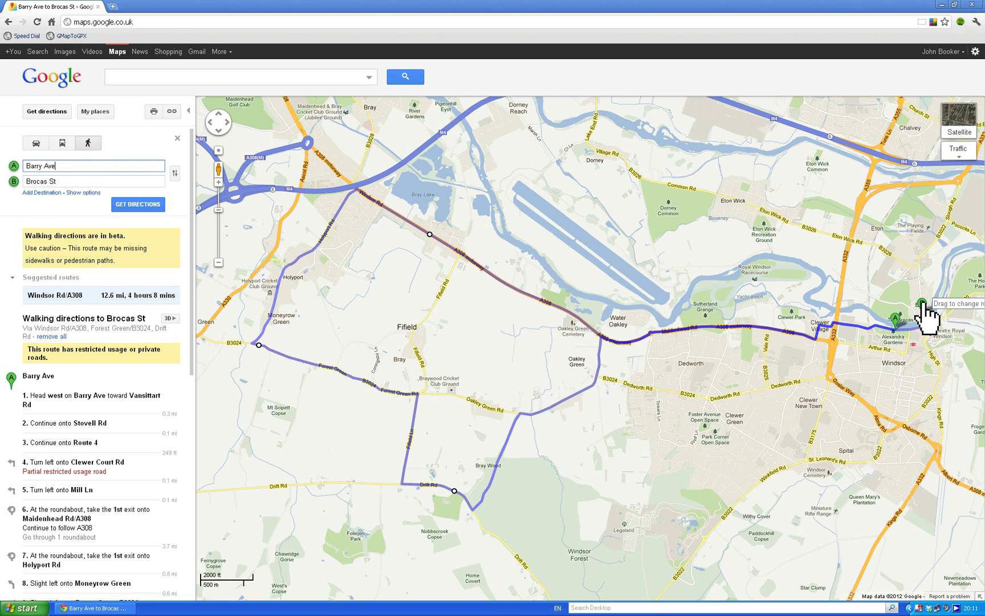
- Nudge the Brocas St destination marker slightly and expand the map-type menu
{"action": "left_click_drag", "start_coordinate": [924, 305], "coordinate": [923, 307]}
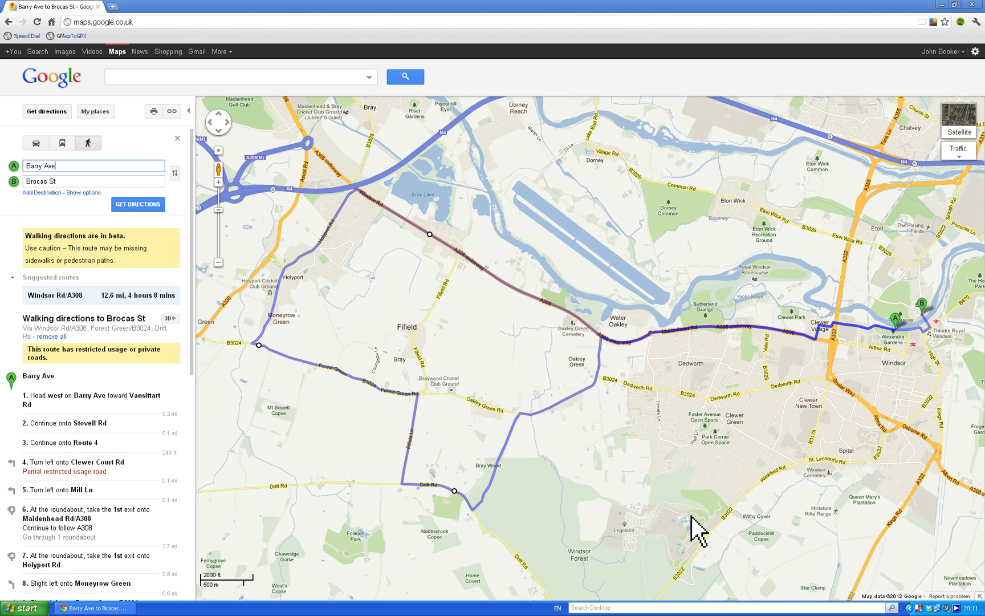
{"action": "mouse_move", "coordinate": [960, 116]}
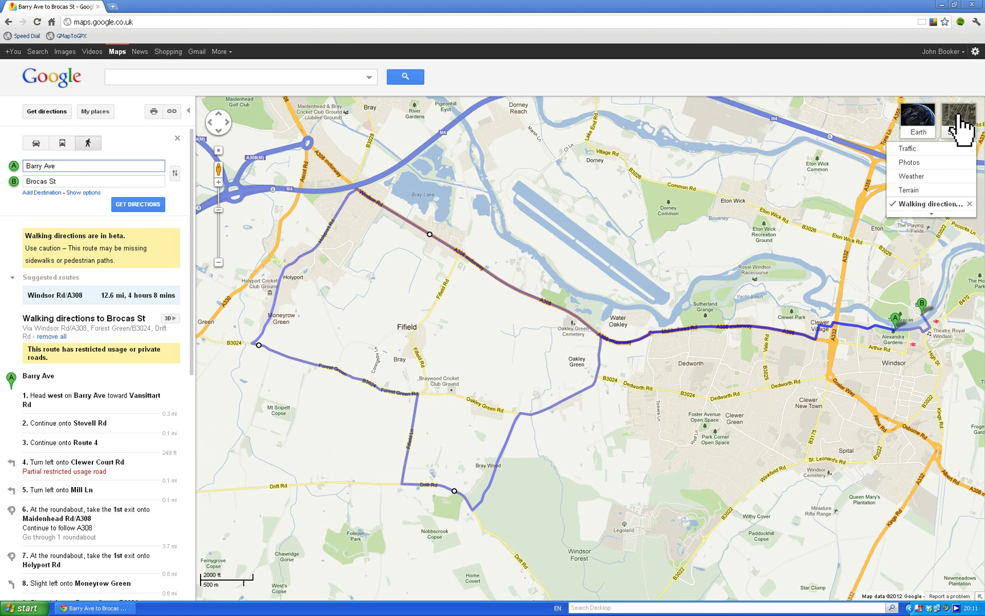
- Show the route over Satellite imagery, then return to the Map view
{"action": "left_click", "coordinate": [959, 117]}
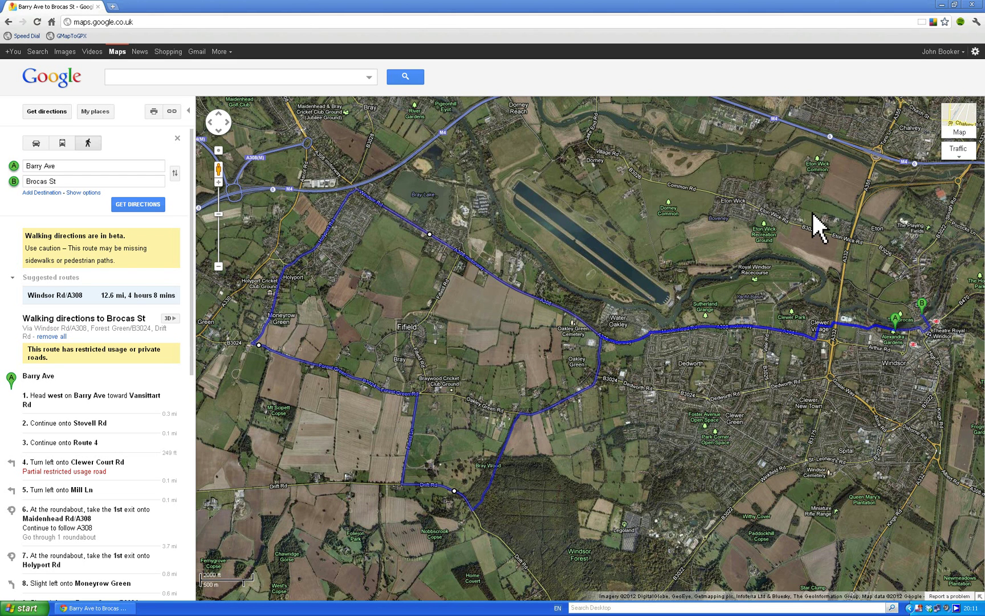
{"action": "left_click", "coordinate": [960, 128]}
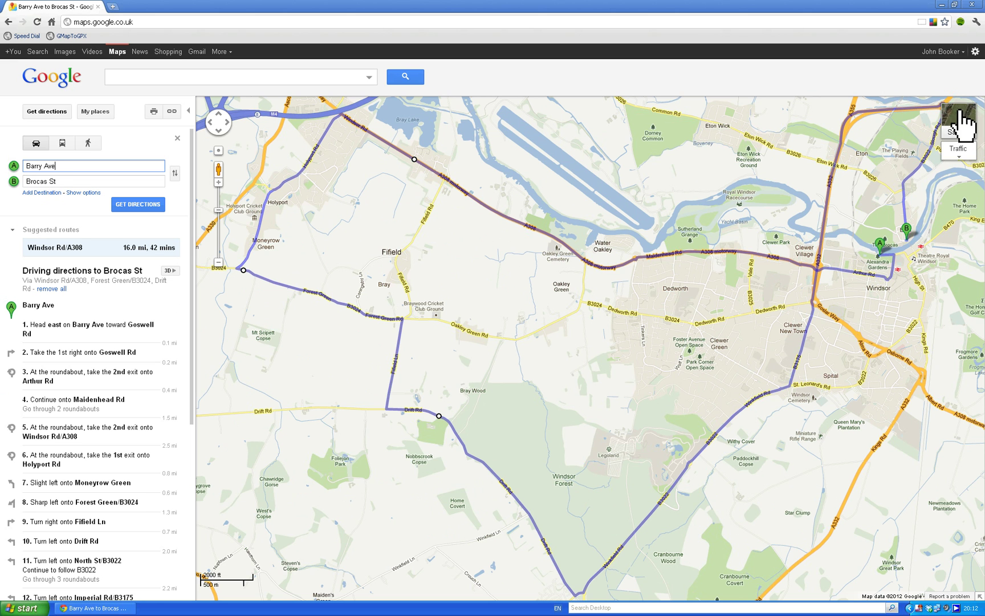
- Drag the destination back onto Barry Ave (13.9 mi, 38 min) and zoom out to fit the loop
{"action": "mouse_move", "coordinate": [907, 229]}
{"action": "left_mouse_down"}
{"action": "mouse_move", "coordinate": [909, 255]}
{"action": "mouse_move", "coordinate": [897, 238]}
{"action": "left_mouse_up"}
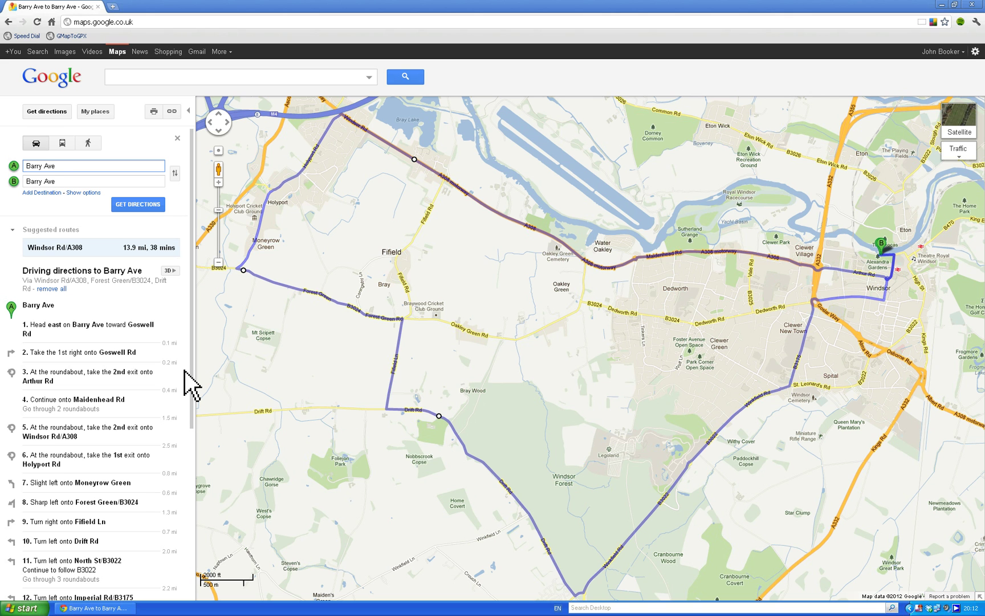
{"action": "left_click", "coordinate": [217, 261]}
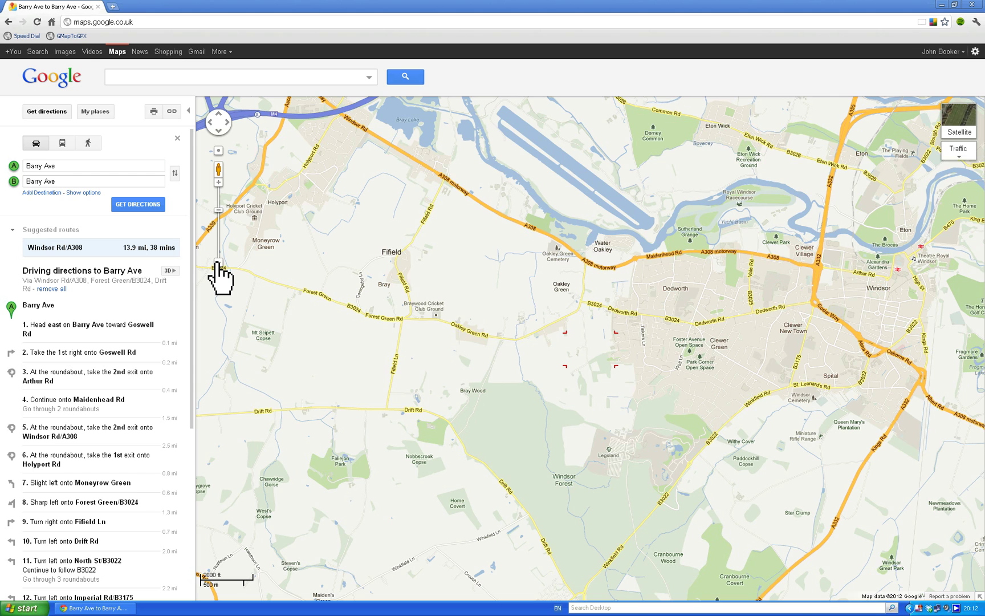